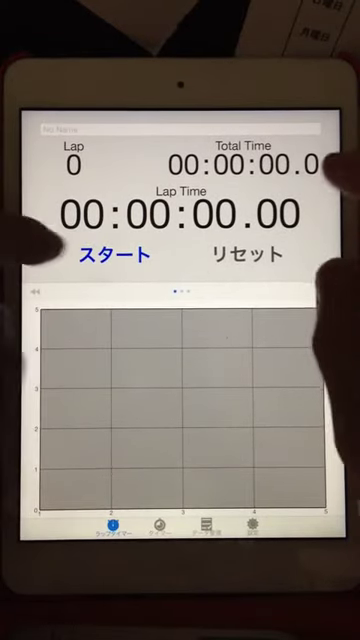
Step: Start the stopwatch, record rapid laps up to lap 34, and stop at 8.6 seconds
left_click(246, 254)
left_click(115, 254)
left_click(246, 254)
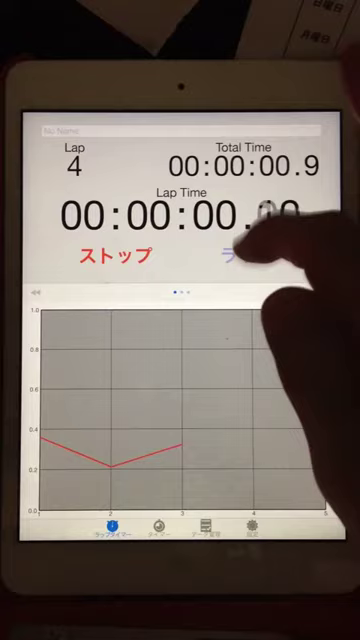
left_click(246, 254)
left_click(246, 254)
left_click(246, 254)
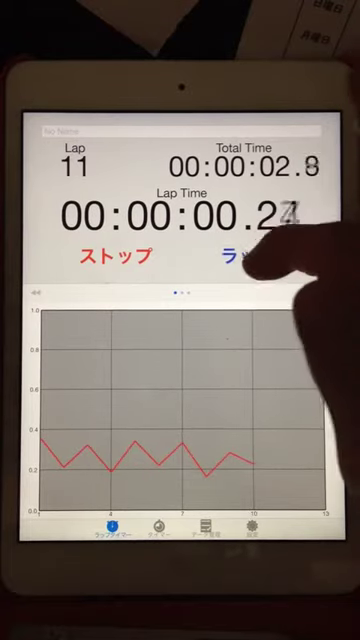
left_click(246, 254)
left_click(246, 254)
left_click(246, 254)
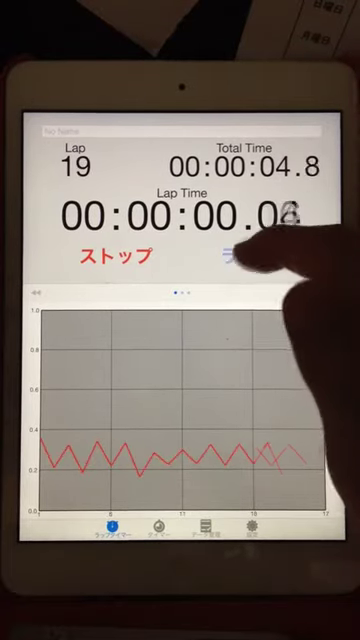
left_click(246, 254)
left_click(246, 254)
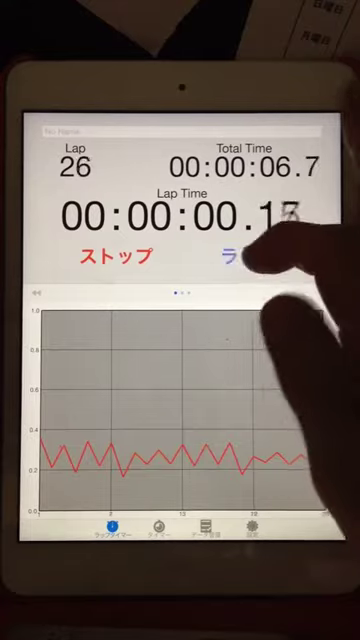
left_click(246, 254)
left_click(246, 254)
left_click(246, 254)
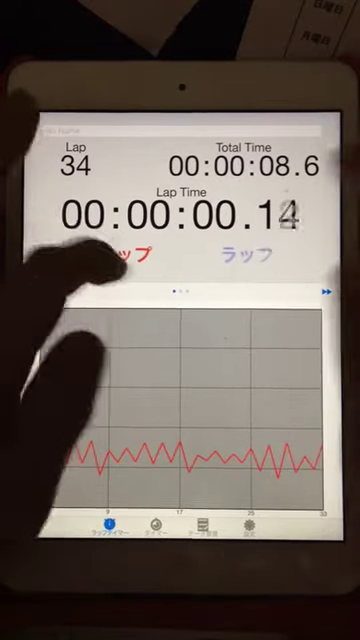
left_click(115, 255)
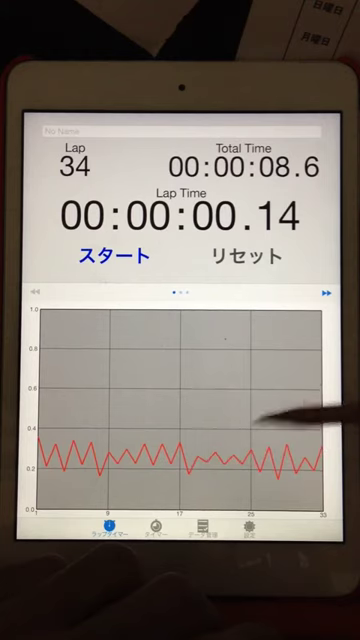
Step: Swipe the lower graph pane left to show the lap-time list for all 34 laps
left_click_drag(300, 400, 100, 400)
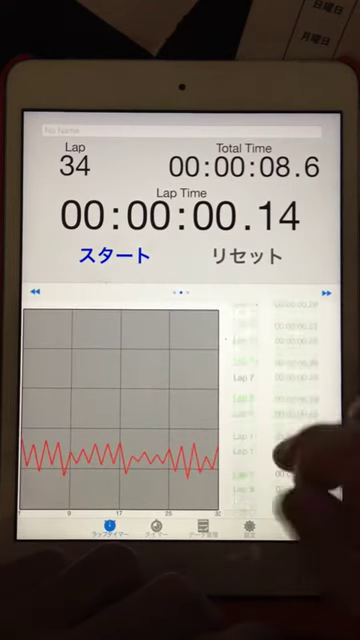
scroll(290, 420, "down", 10)
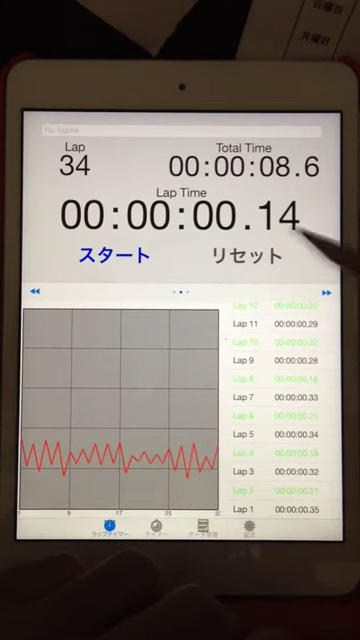
scroll(290, 420, "up", 5)
scroll(300, 410, "down", 2)
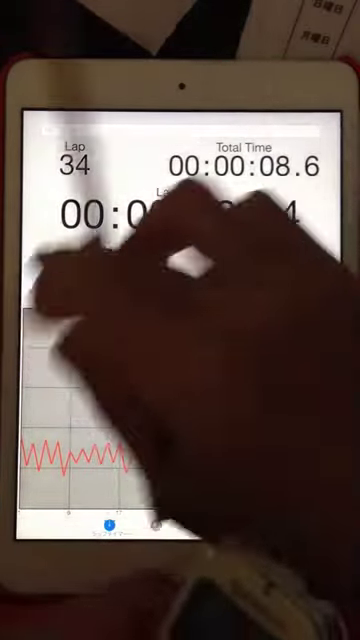
Step: Swipe the lower pane right so the lap-time graph fills the full width again
left_click_drag(100, 400, 300, 400)
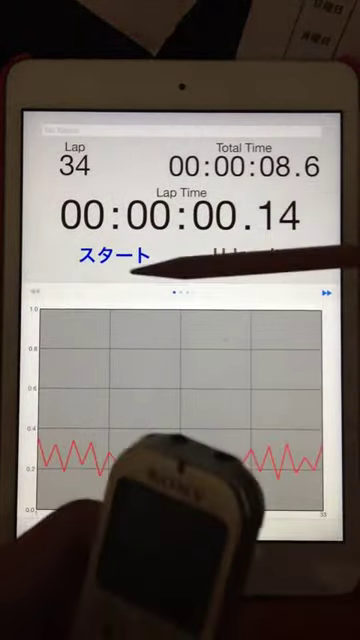